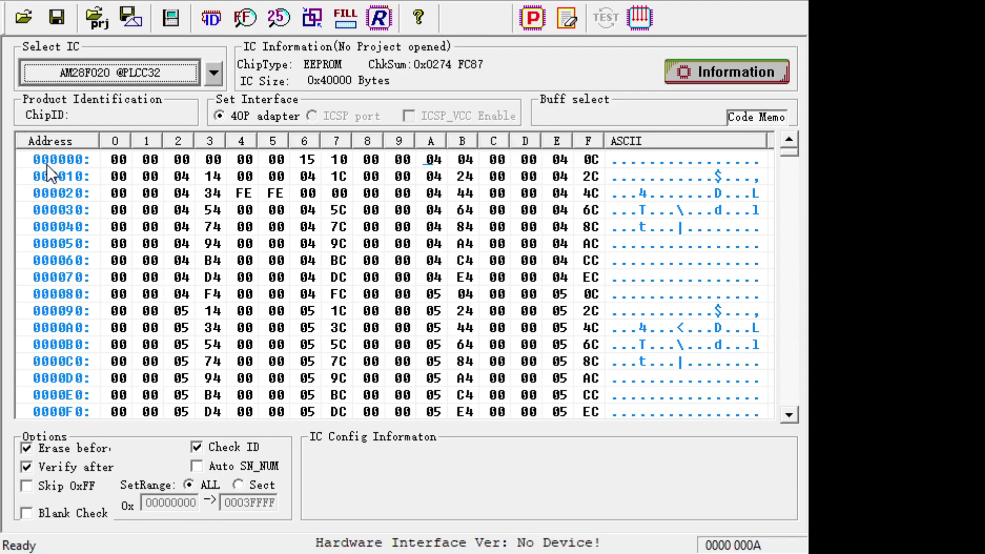
Step: Inspect the end of the code buffer up to address 03FFF0, and look through the data from 000000 to 000FF0
left_click_drag(792, 152, 776, 411)
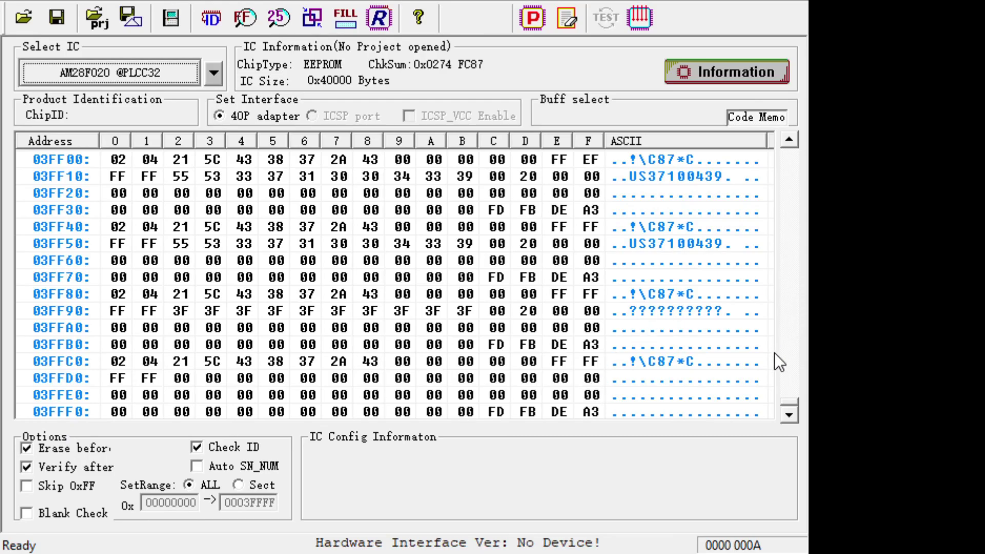
left_click_drag(790, 406, 803, 149)
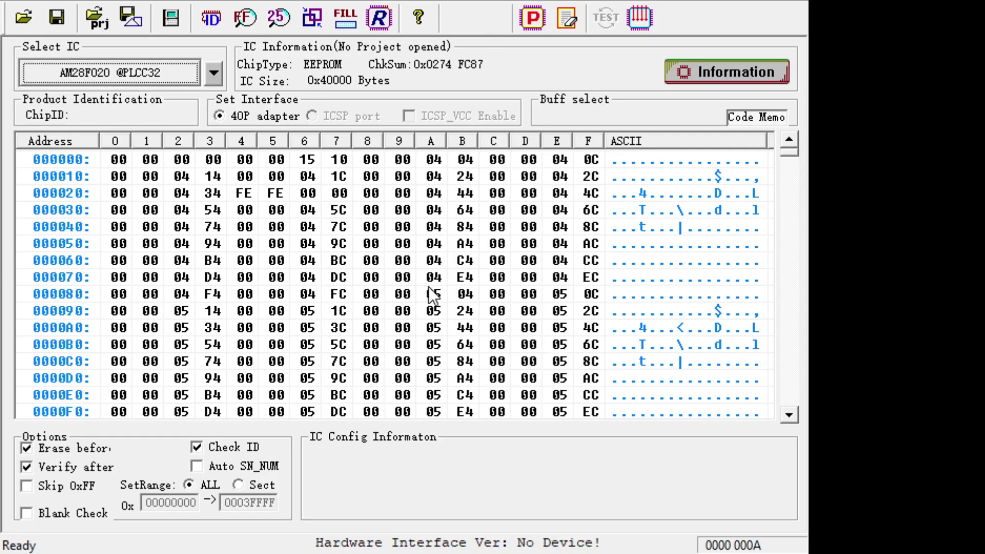
scroll(498, 273, "down", 4)
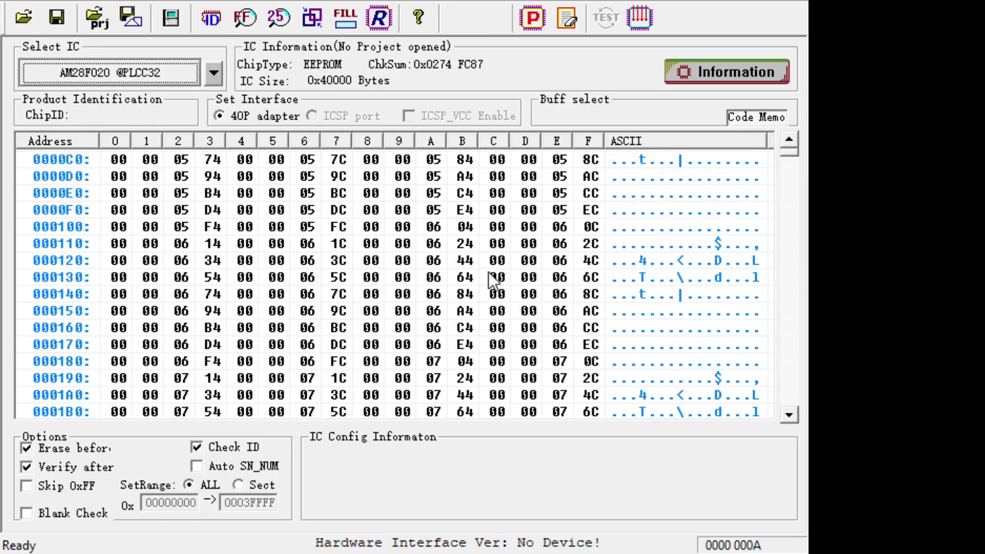
scroll(487, 271, "down", 13)
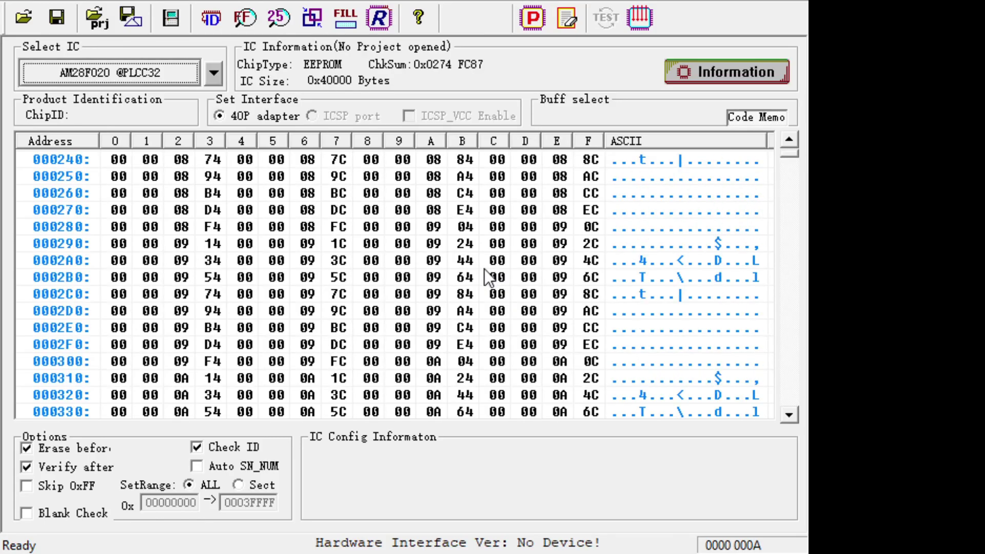
scroll(482, 274, "down", 18)
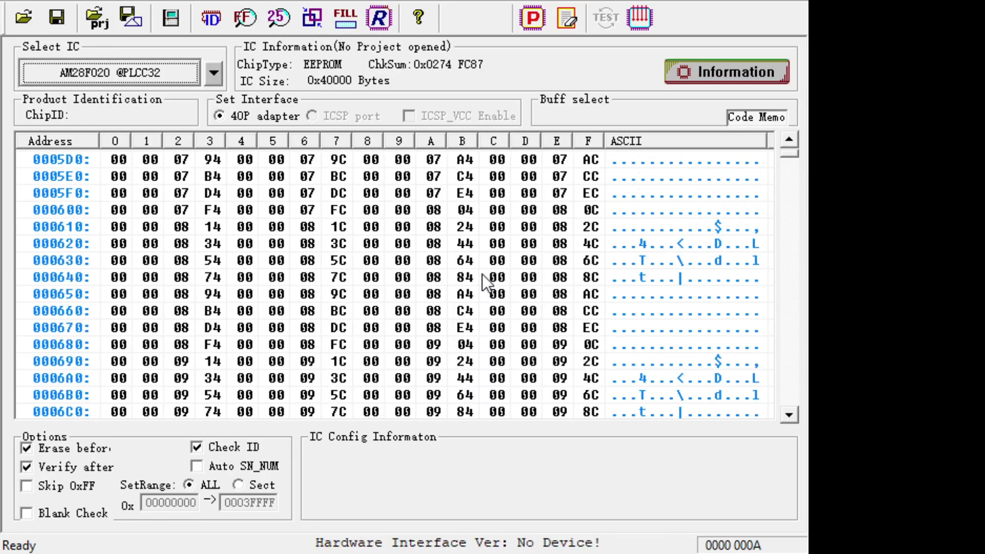
scroll(482, 274, "down", 16)
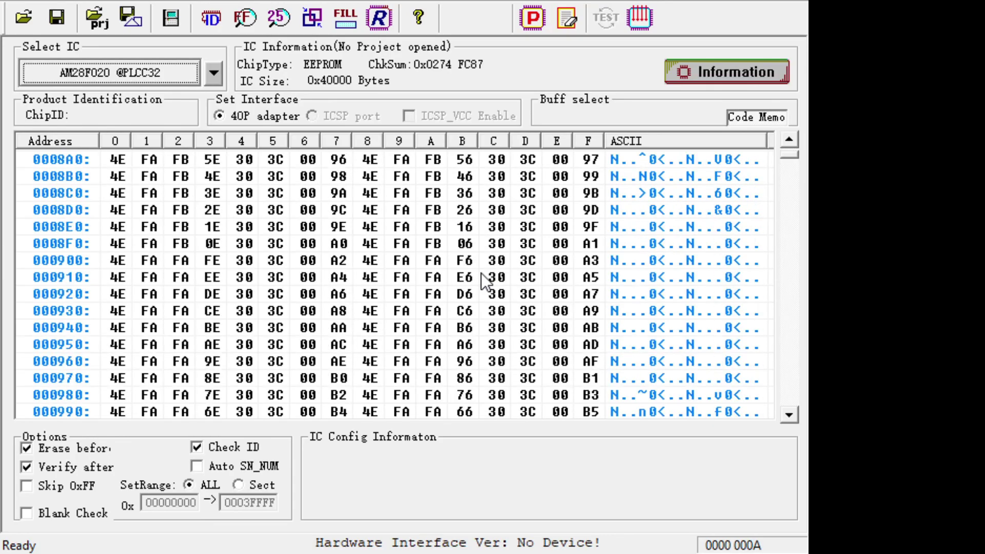
scroll(482, 273, "down", 6)
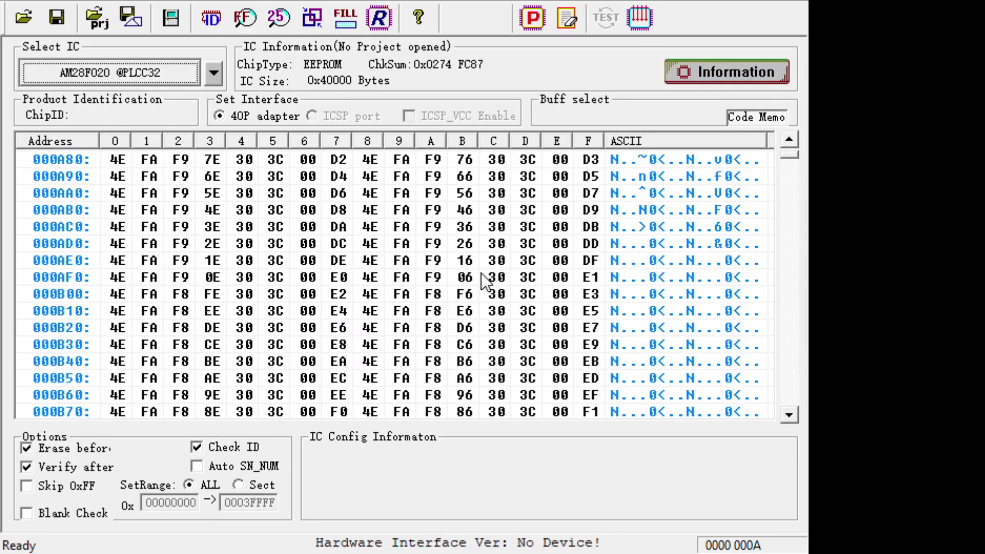
scroll(481, 274, "down", 11)
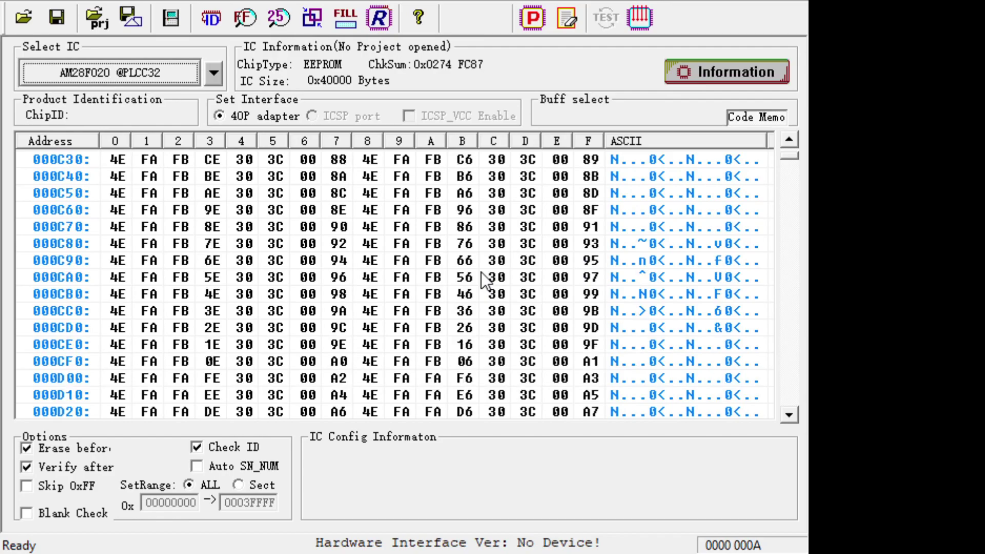
scroll(478, 274, "down", 8)
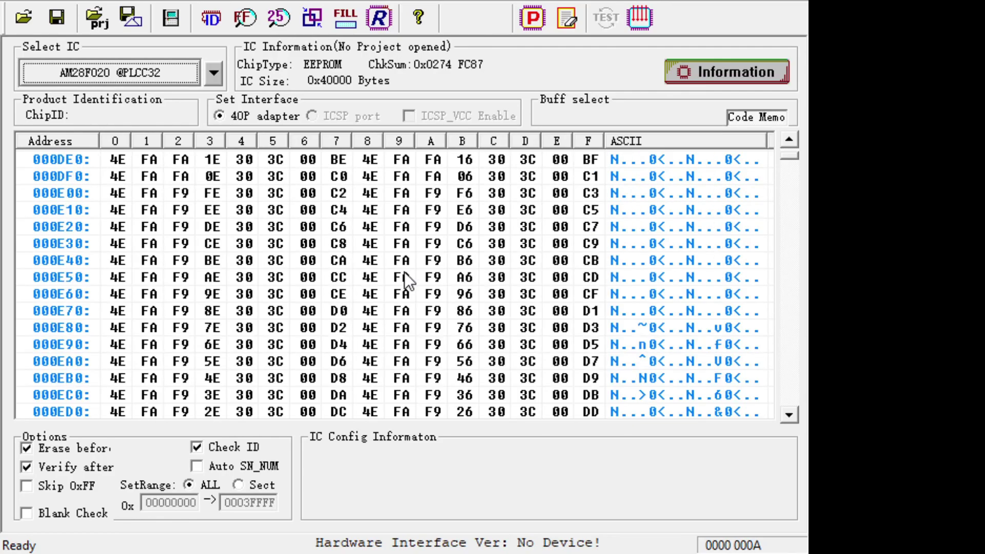
scroll(404, 277, "down", 8)
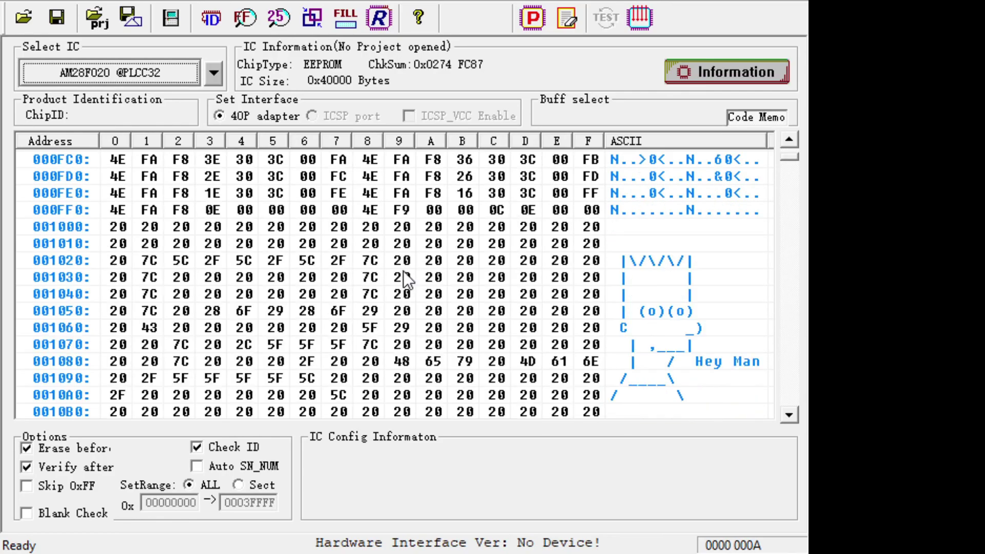
Step: Read the ASCII column of the buffer from address 001000 to 0012F0
scroll(404, 277, "down", 1)
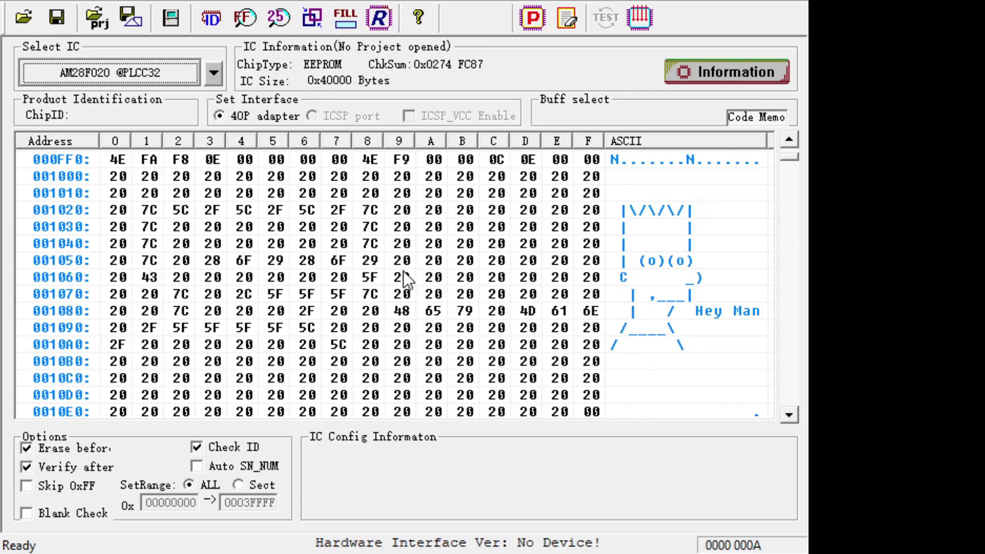
scroll(404, 272, "down", 1)
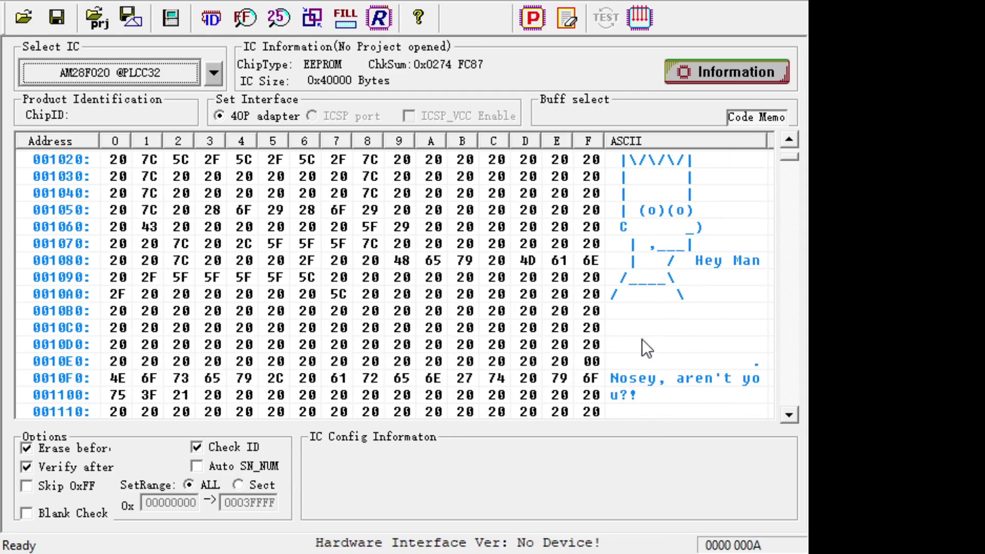
scroll(641, 336, "down", 1)
scroll(642, 335, "down", 1)
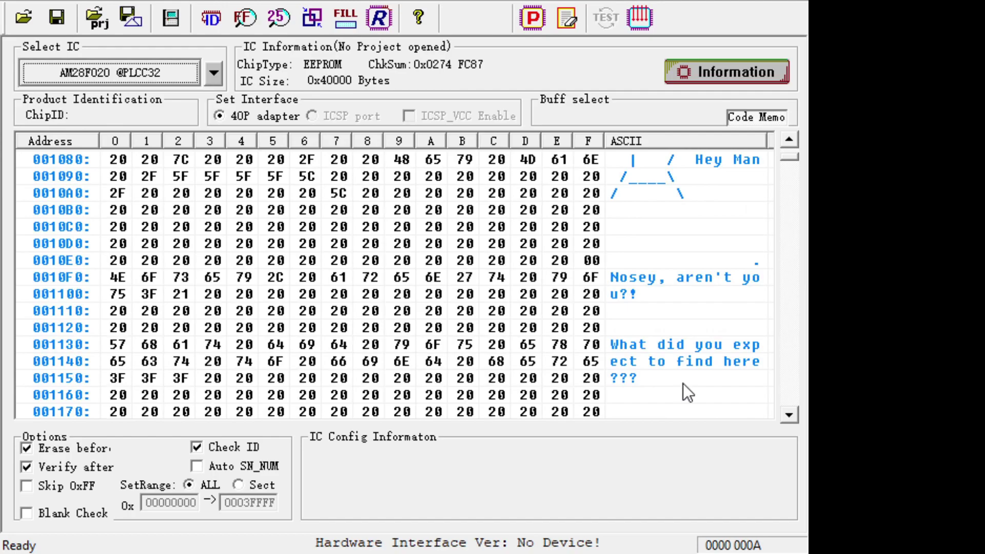
scroll(651, 357, "down", 3)
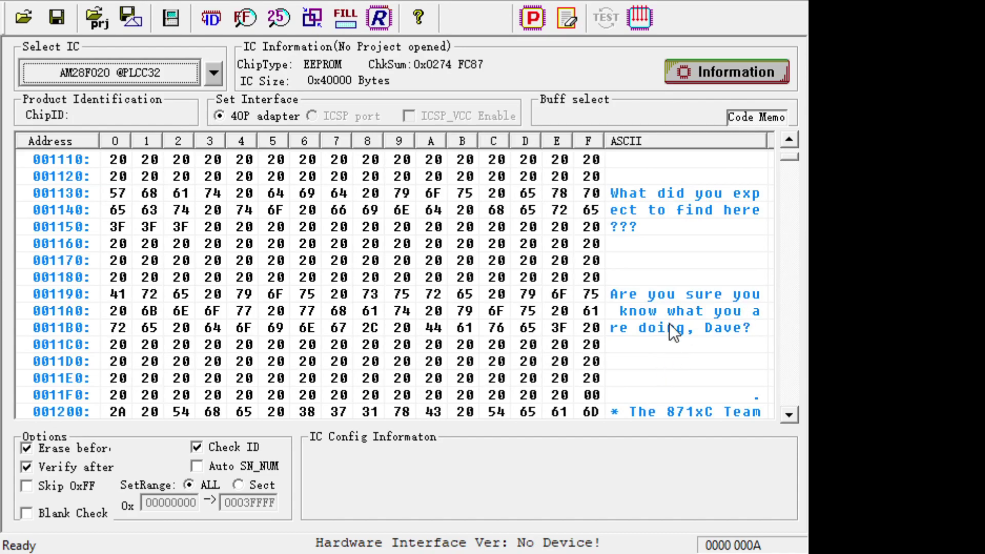
scroll(648, 330, "down", 1)
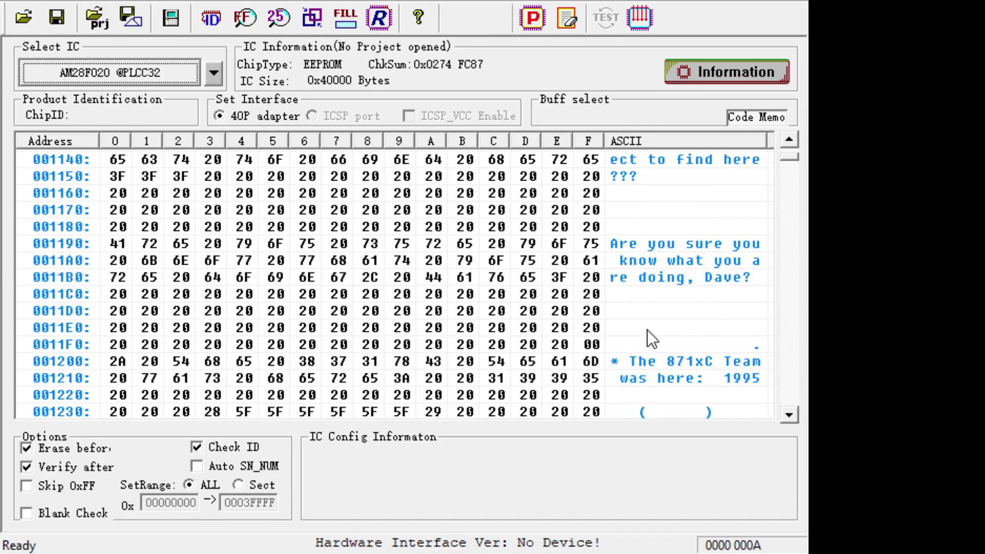
scroll(647, 330, "down", 1)
scroll(673, 315, "down", 1)
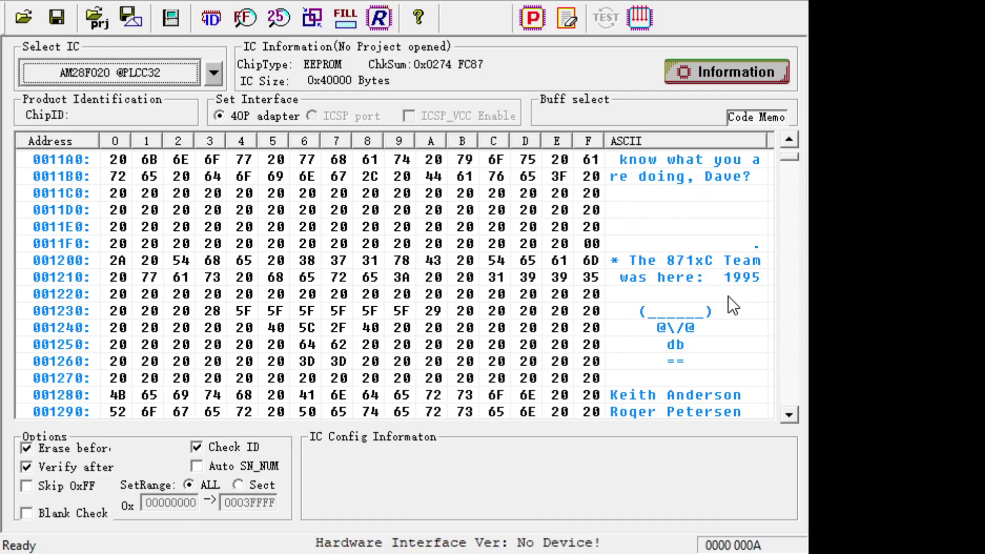
scroll(728, 302, "down", 1)
scroll(718, 303, "down", 1)
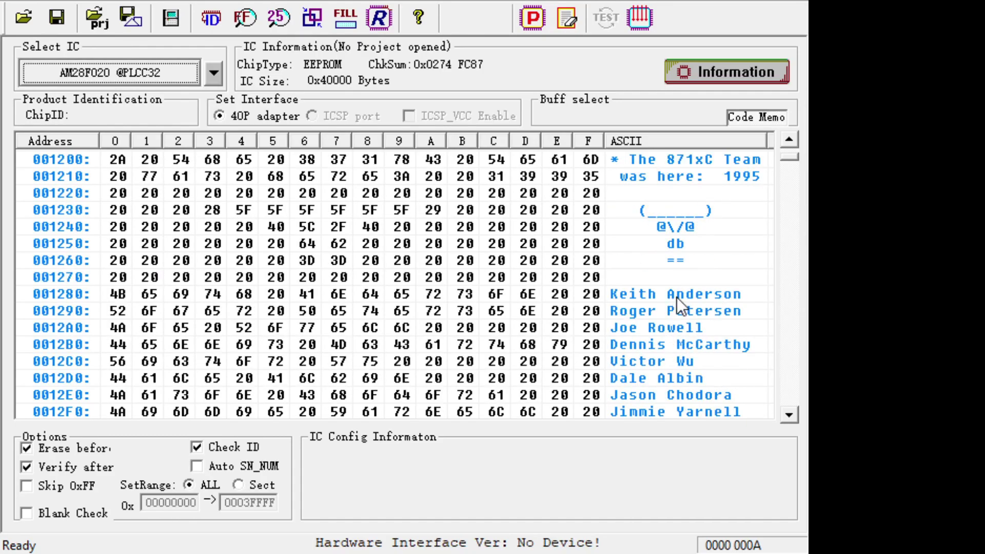
Step: Examine the ASCII team credits and the text following them, down to address 0016D0
scroll(508, 297, "down", 2)
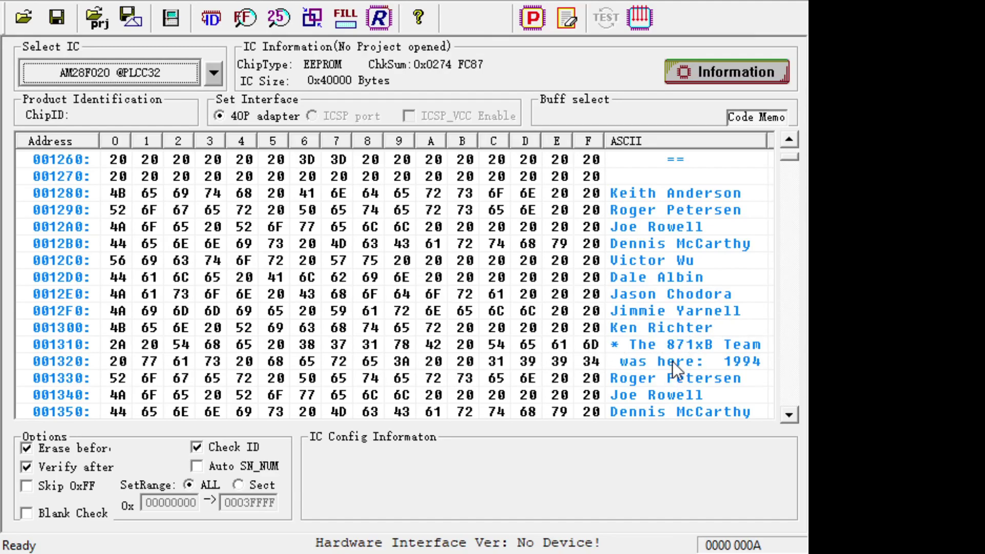
scroll(672, 362, "down", 1)
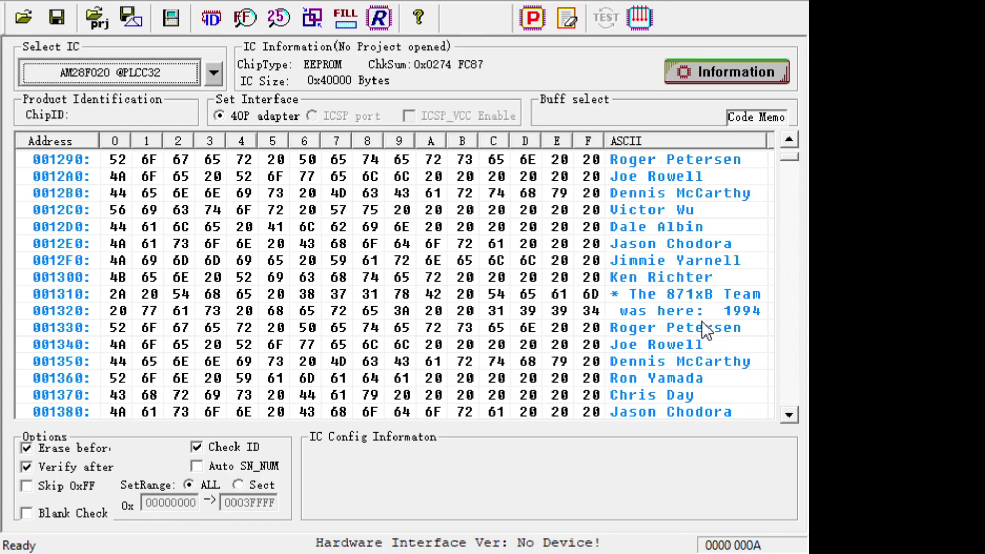
scroll(668, 304, "up", 4)
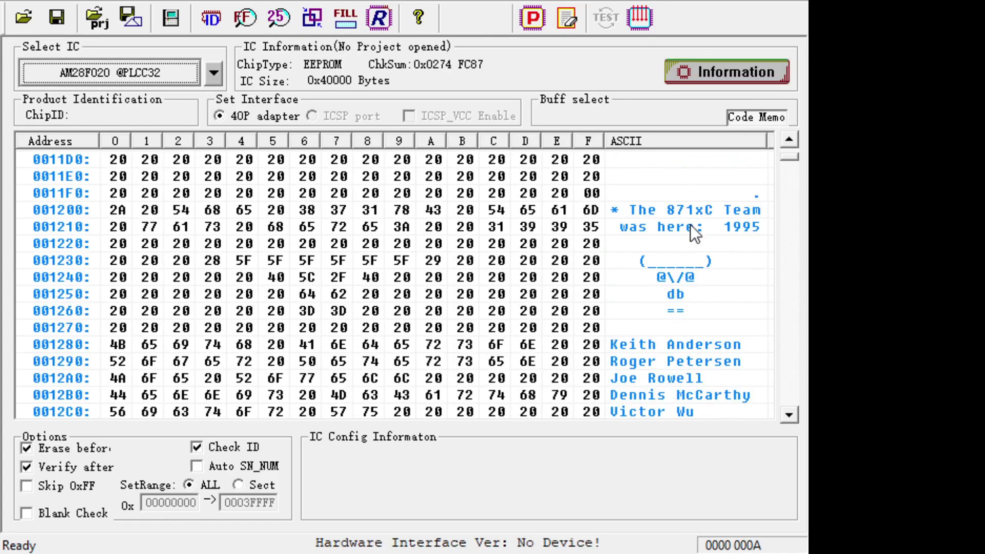
scroll(677, 226, "down", 4)
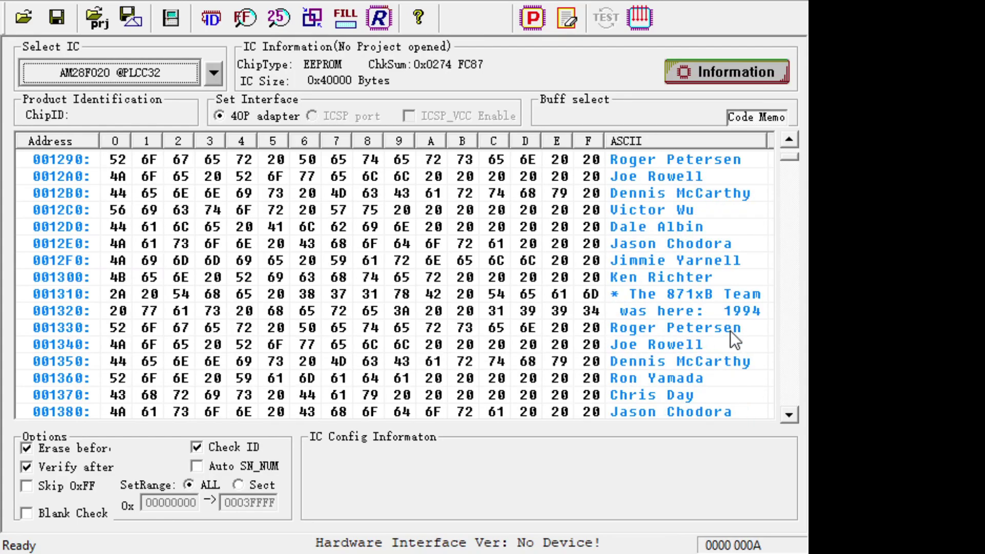
scroll(705, 319, "down", 2)
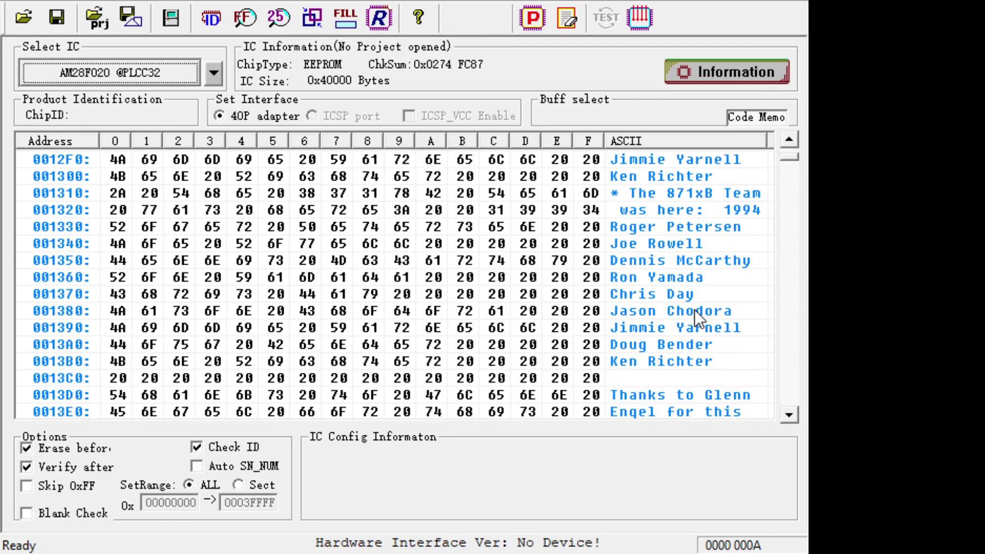
scroll(660, 315, "down", 6)
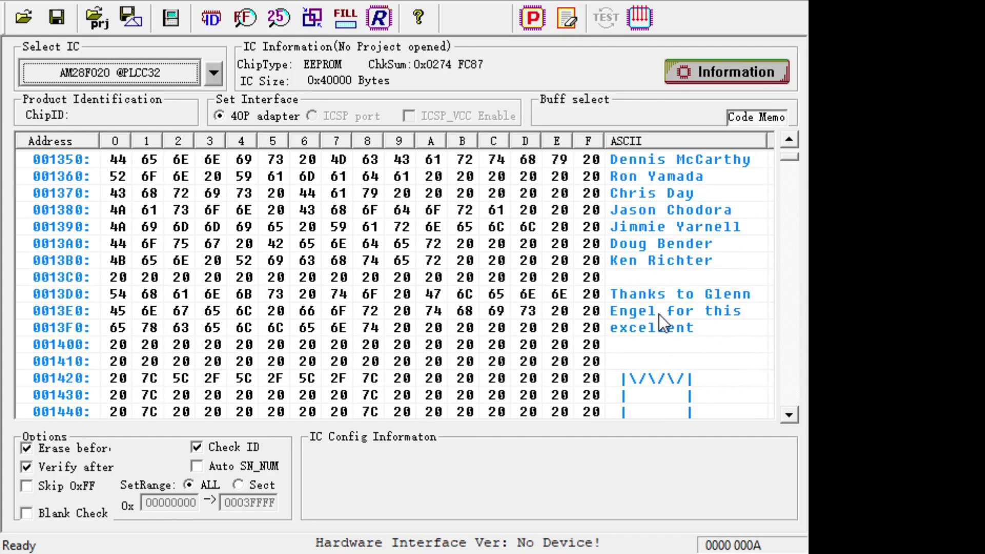
scroll(659, 314, "down", 7)
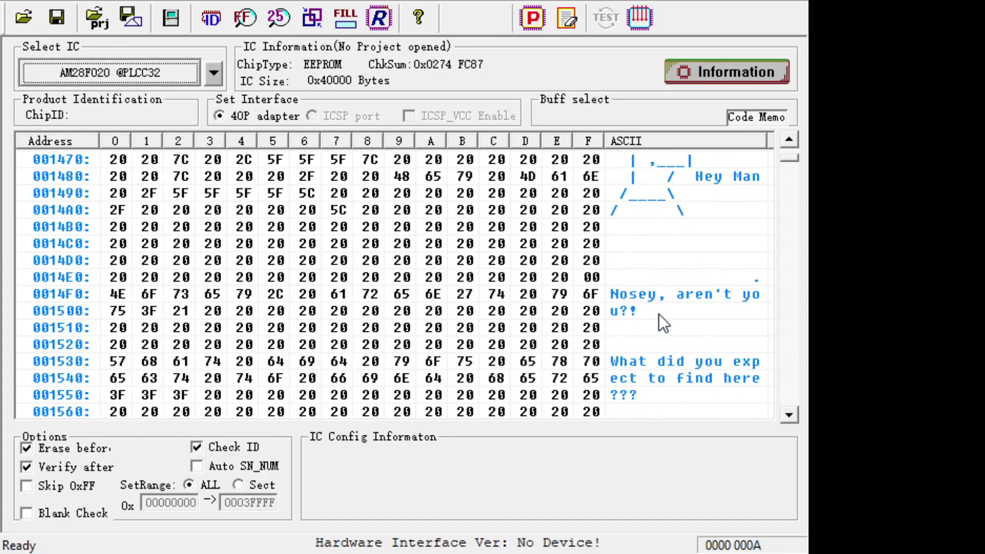
scroll(659, 314, "down", 1)
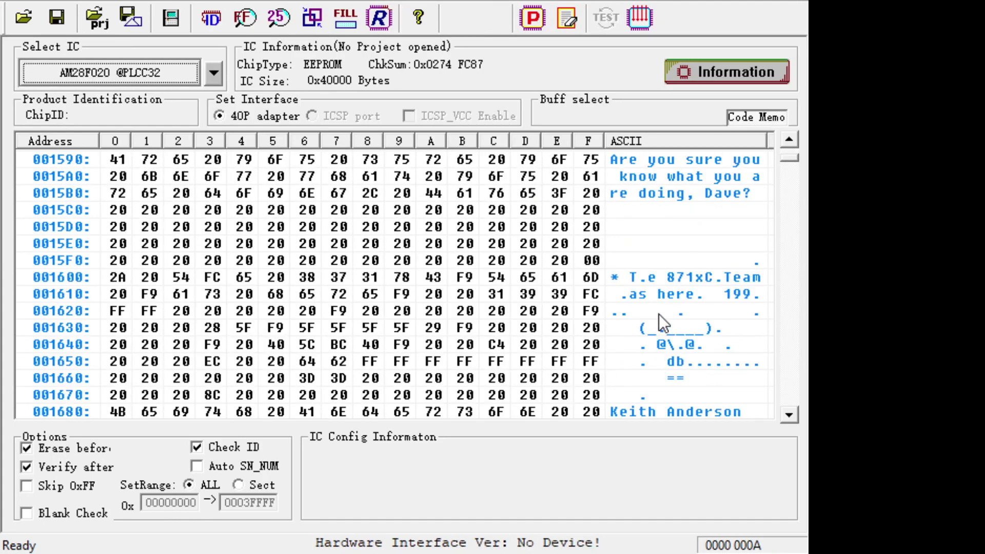
scroll(576, 311, "down", 8)
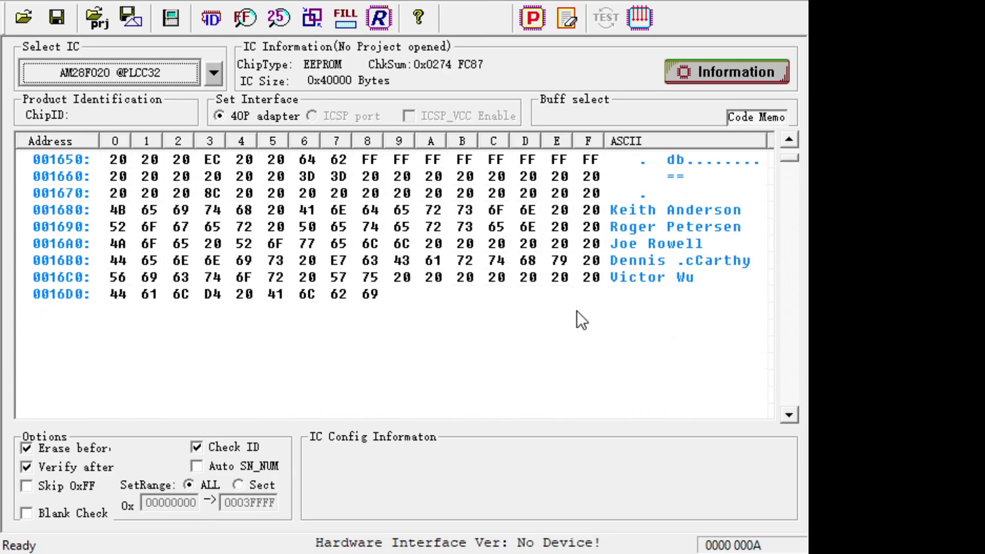
Step: Look through the hex and ASCII data from address 0019E0 to 002EB0 for more readable text
scroll(577, 310, "down", 15)
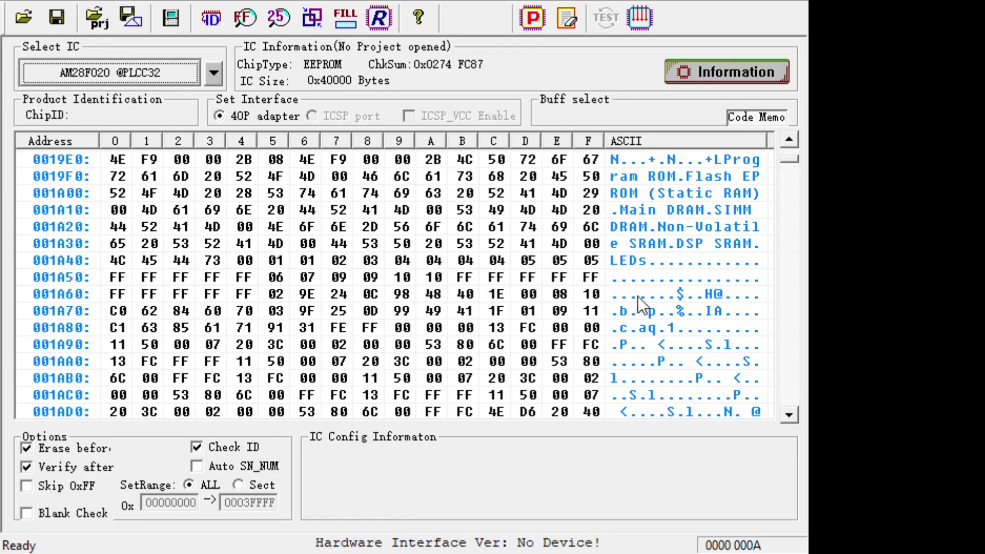
scroll(567, 276, "down", 8)
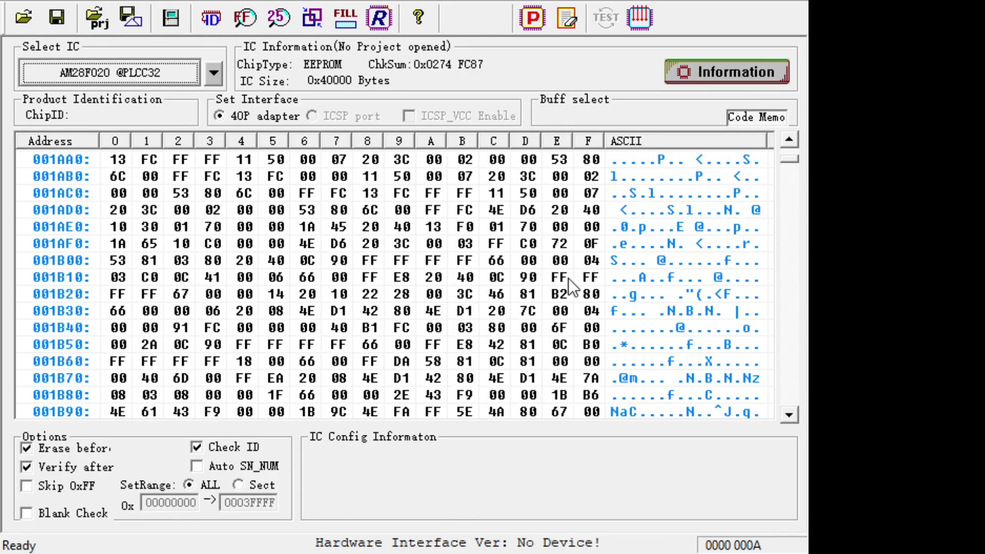
scroll(569, 283, "down", 11)
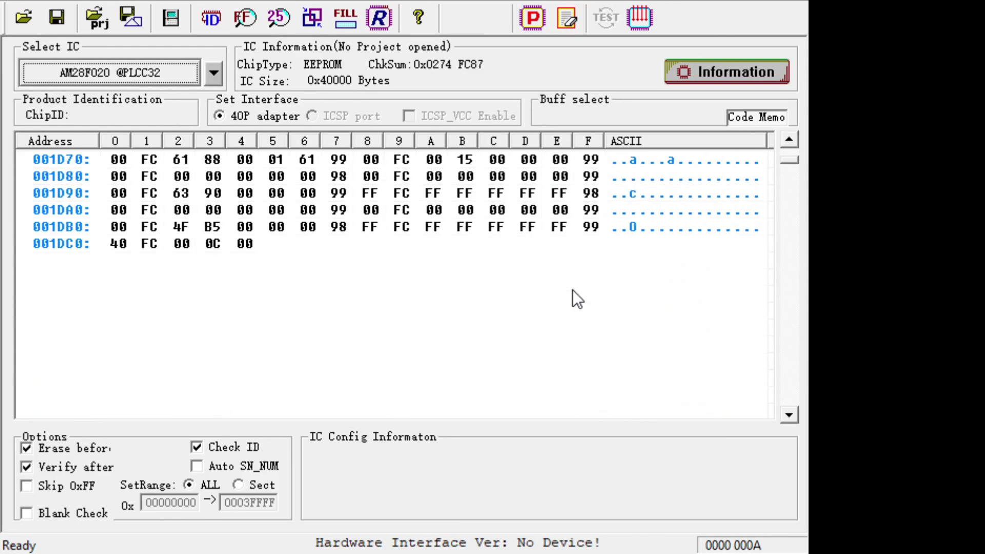
scroll(576, 298, "down", 16)
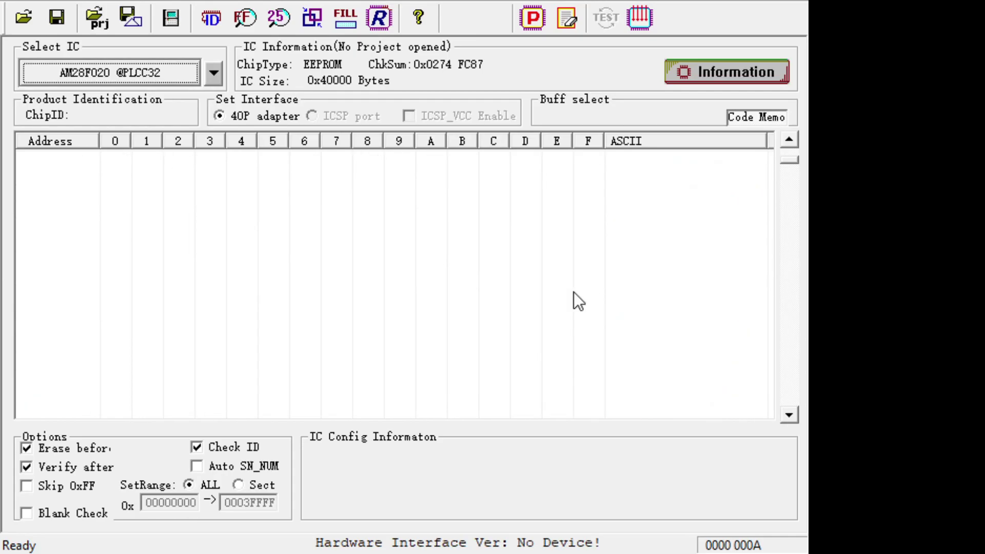
scroll(722, 243, "down", 20)
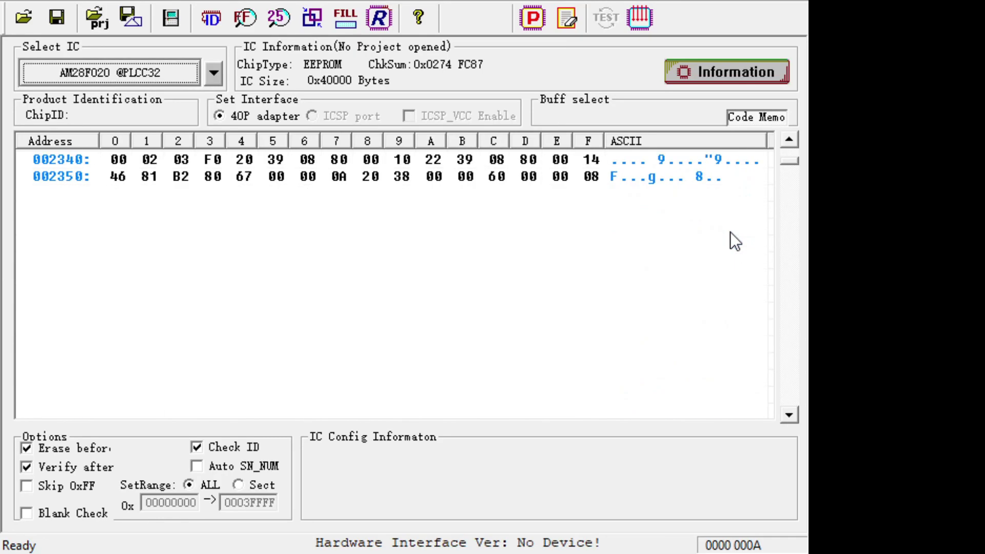
scroll(732, 234, "down", 20)
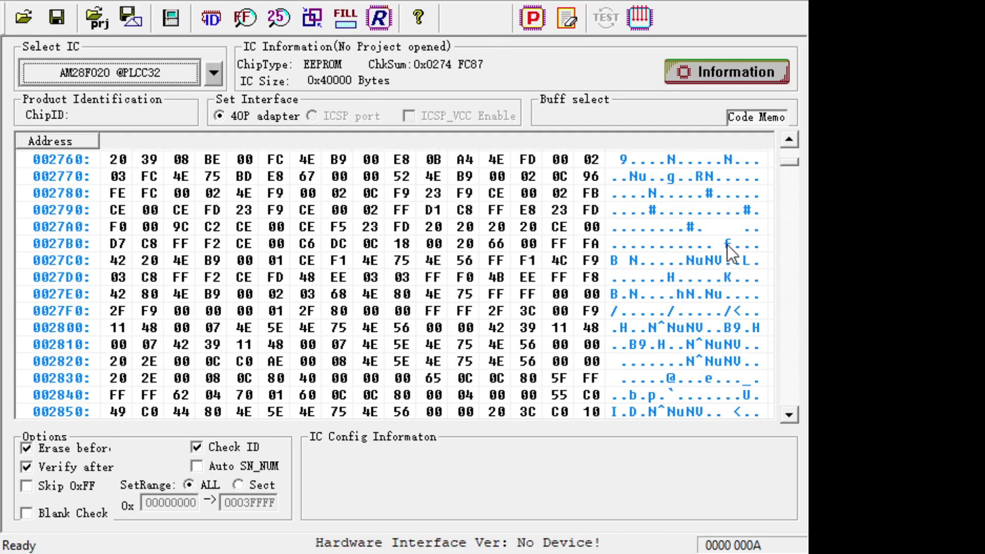
scroll(726, 252, "down", 12)
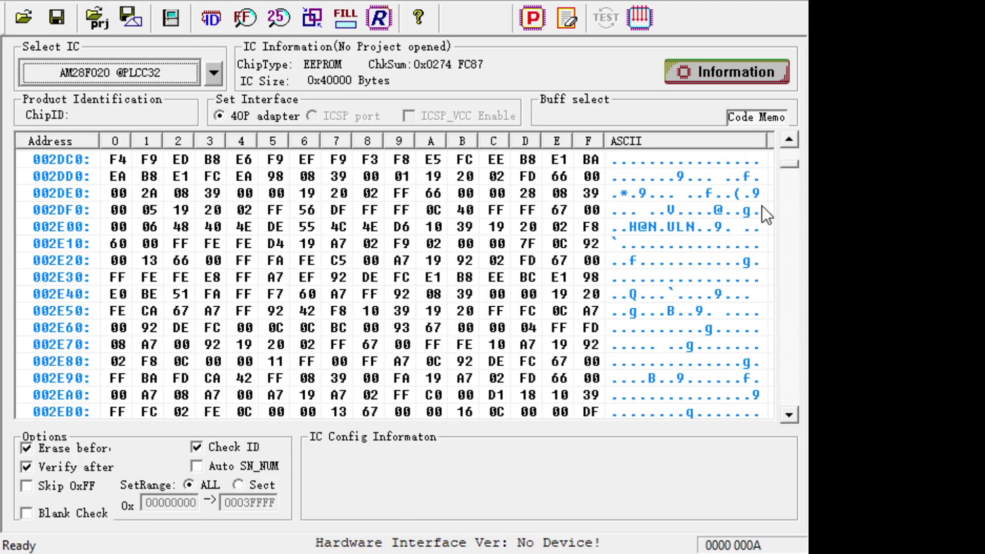
Step: Jump further ahead in the code buffer and inspect the data around address 00FA90
left_click(803, 183)
left_click_drag(803, 182, 798, 188)
scroll(744, 257, "down", 5)
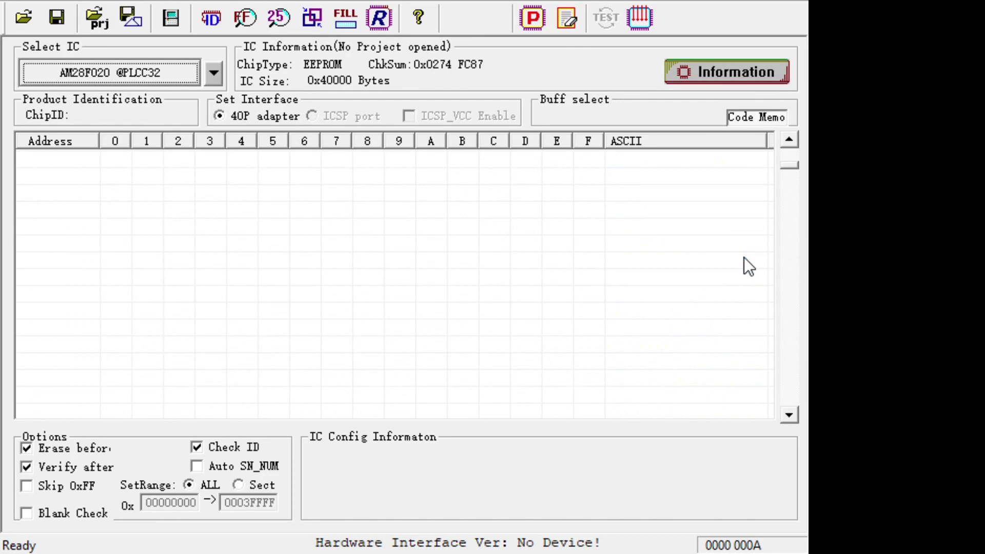
mouse_move(787, 375)
left_mouse_down()
mouse_move(788, 387)
mouse_move(789, 377)
left_mouse_up()
scroll(732, 340, "up", 4)
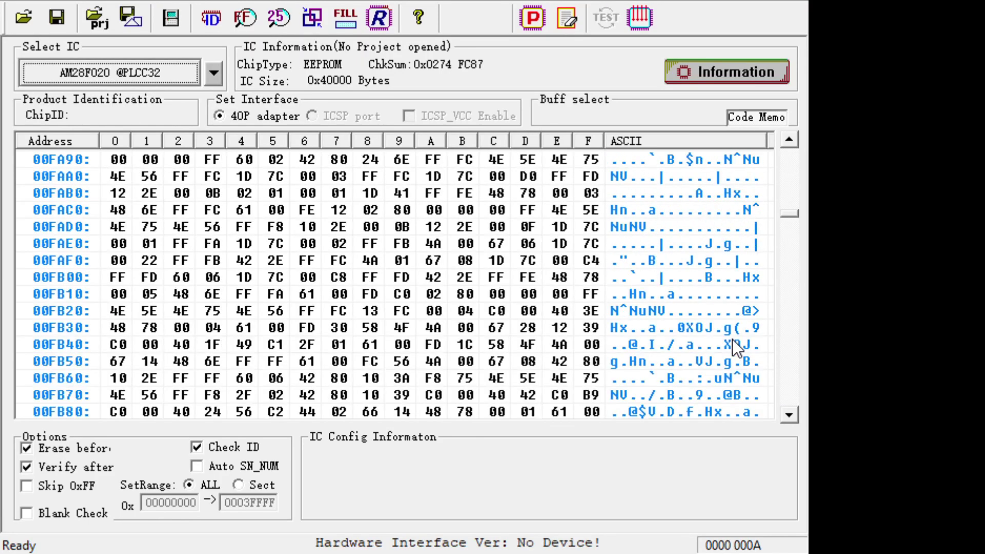
Step: Examine the ASCII text in the code buffer from address 00FEE0 to 00FFD0 and just beyond
scroll(733, 339, "down", 20)
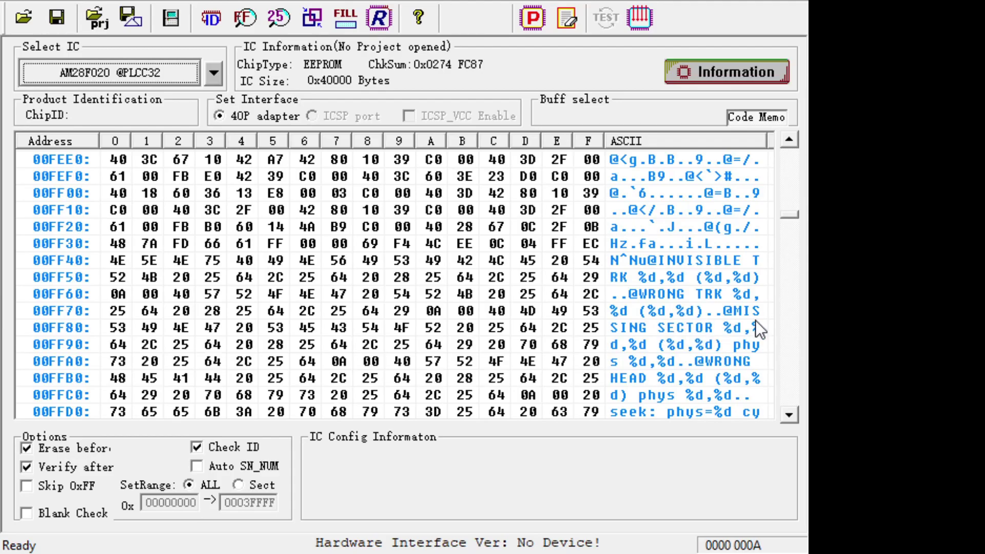
scroll(671, 322, "down", 4)
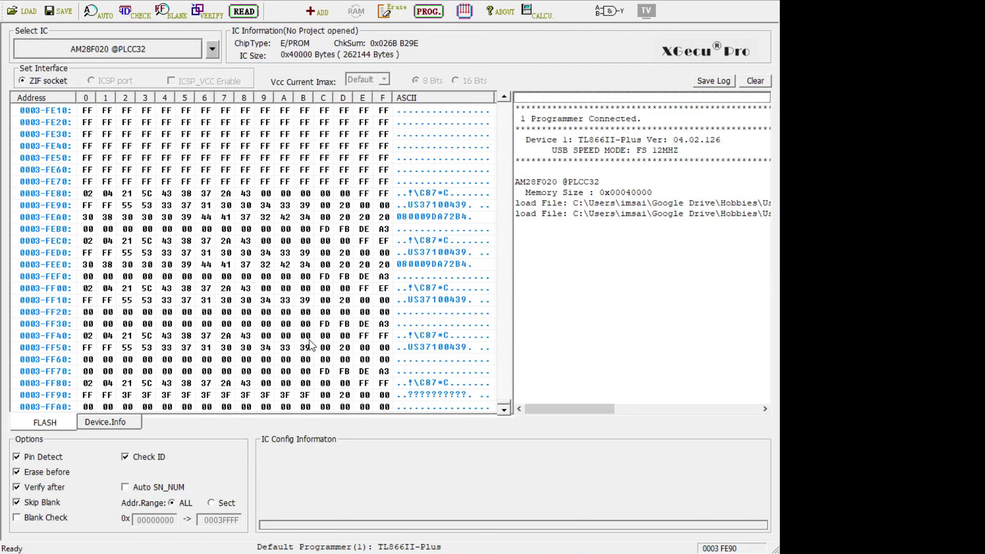
Step: In XGecu Pro, examine and compare the repeated data records from address 0003-FE80 to the end of the flash buffer at 0003-FFF0
scroll(308, 336, "down", 5)
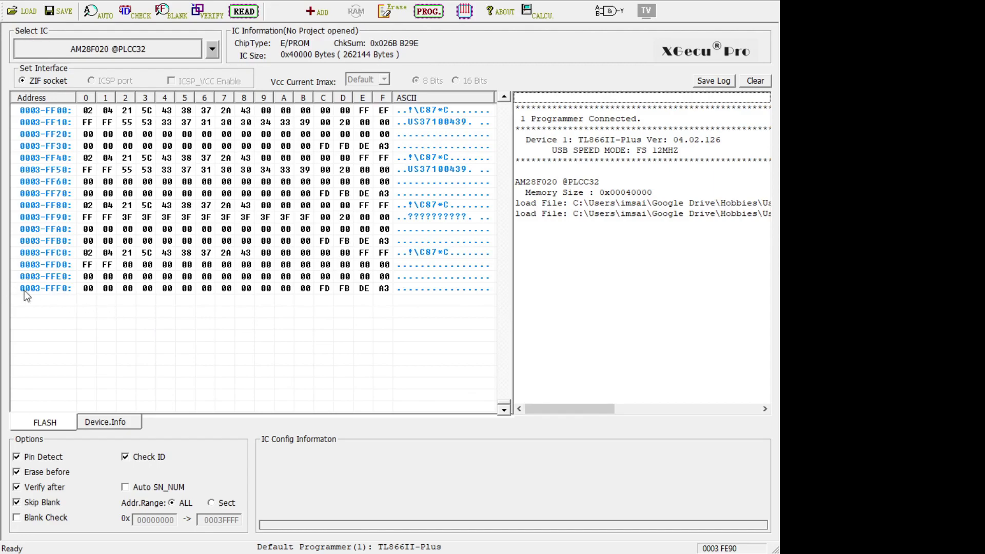
scroll(186, 314, "up", 6)
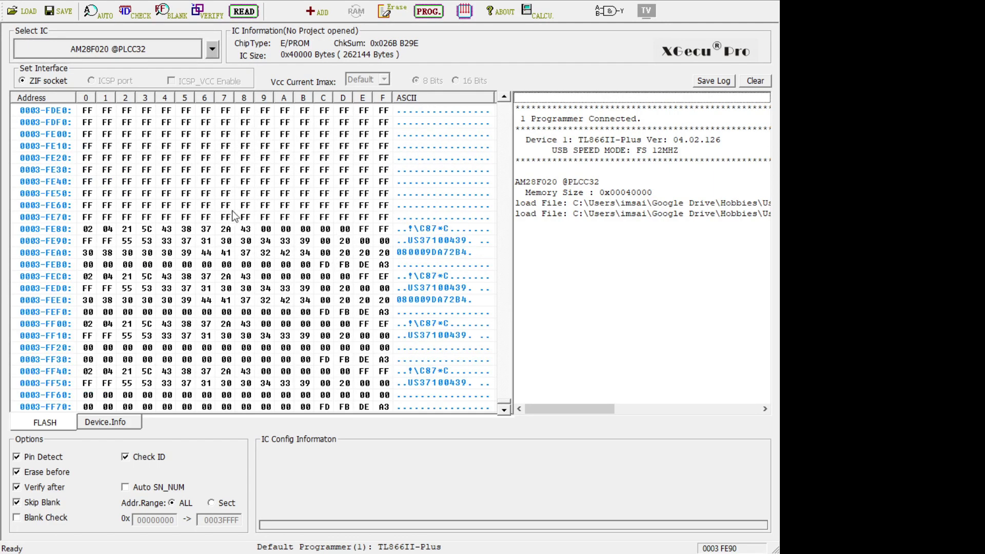
scroll(427, 305, "down", 6)
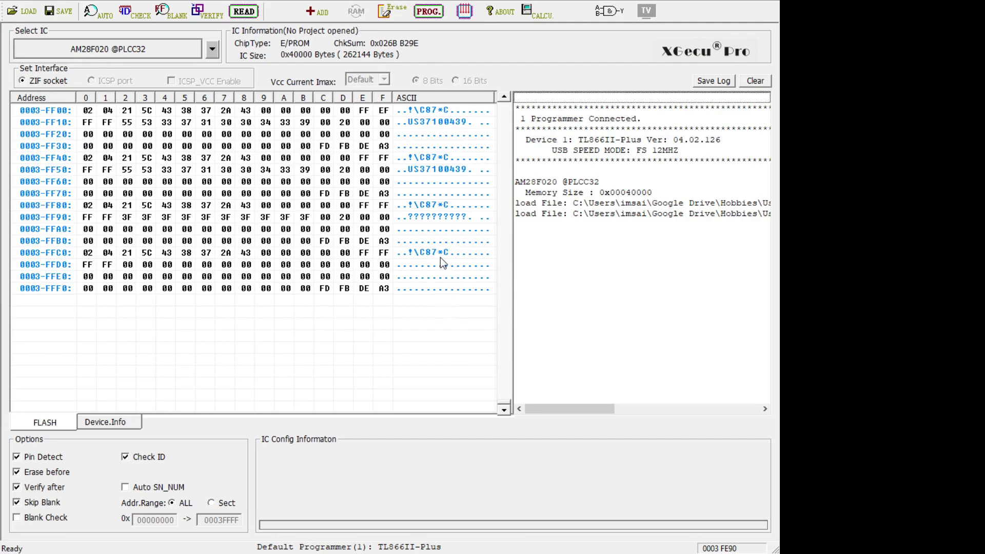
scroll(442, 263, "up", 1)
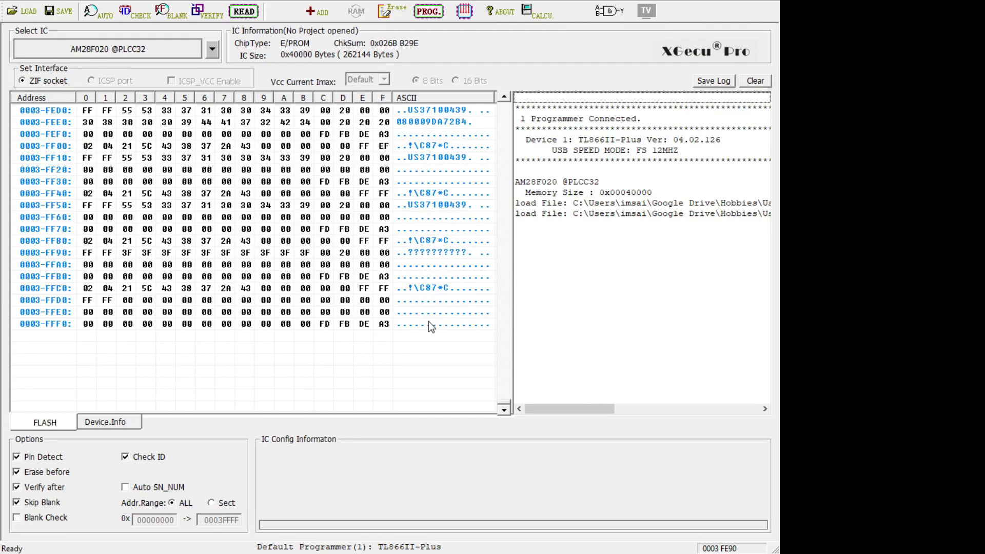
scroll(426, 303, "up", 5)
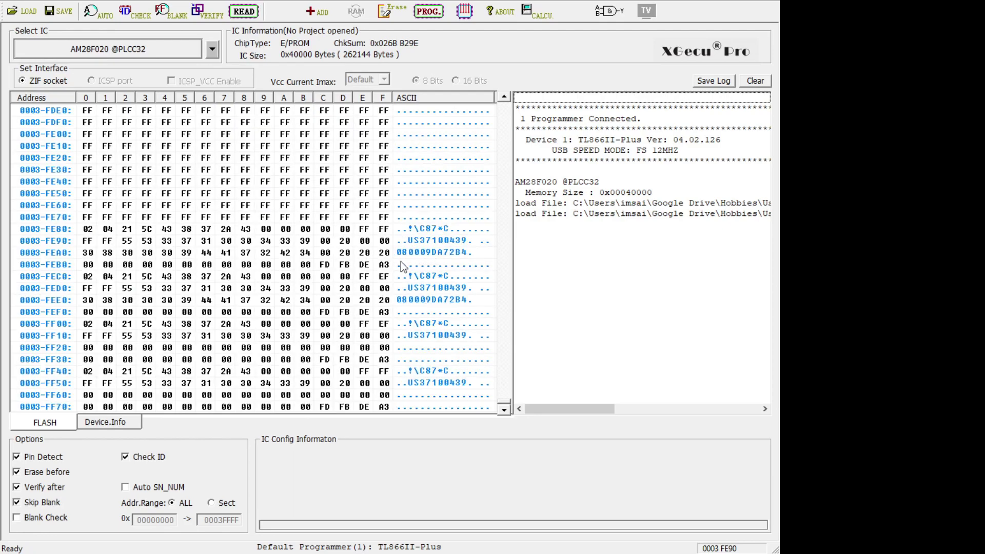
scroll(208, 369, "down", 6)
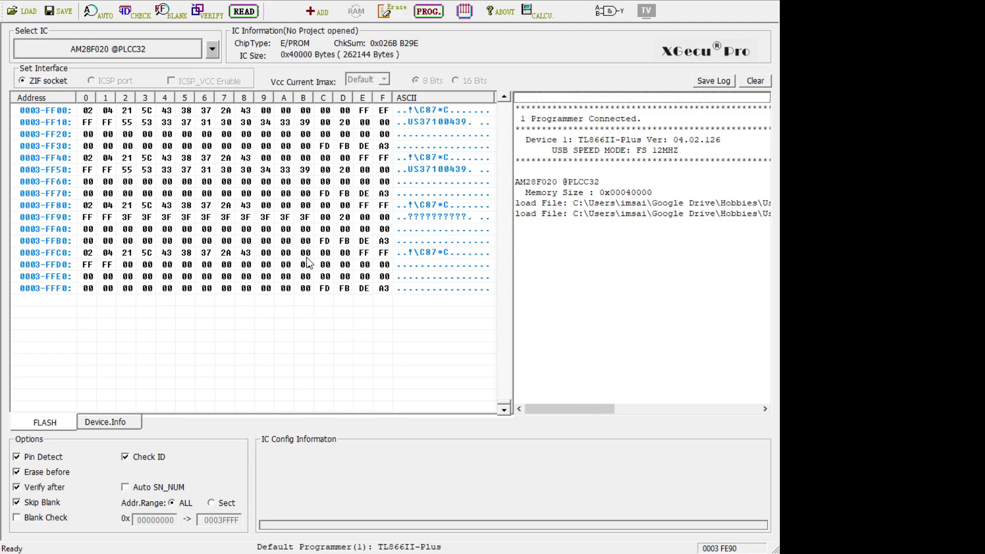
scroll(400, 295, "up", 1)
scroll(429, 288, "up", 1)
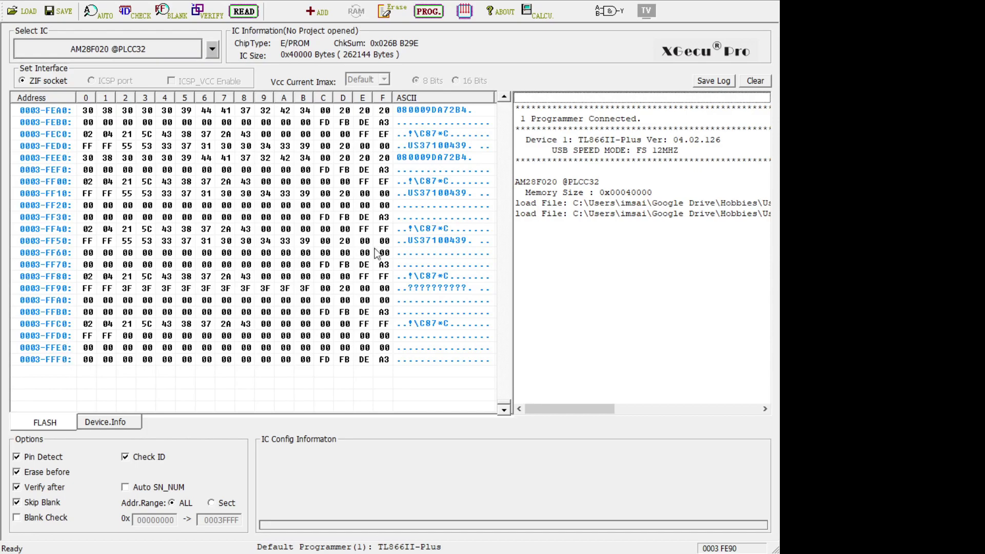
scroll(385, 254, "up", 3)
scroll(370, 311, "up", 4)
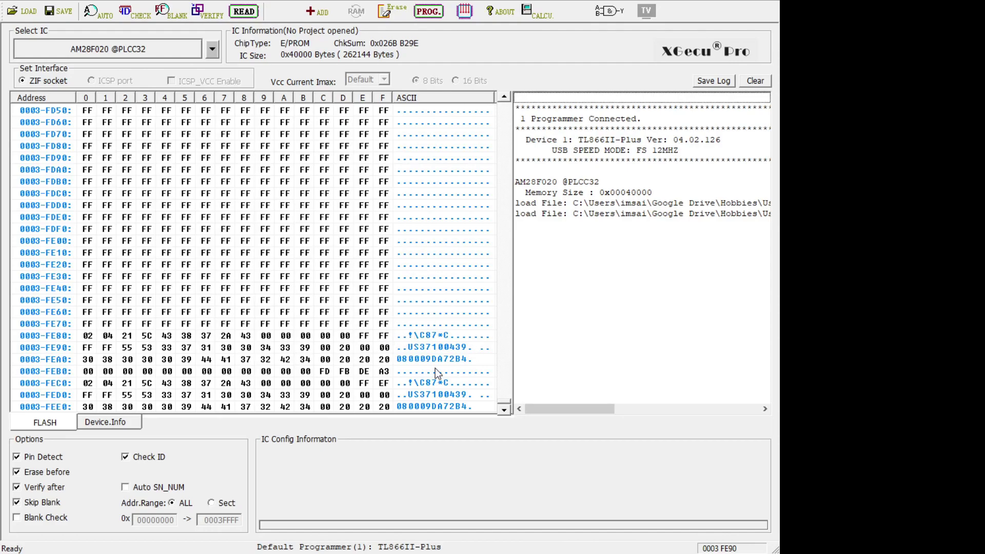
scroll(319, 277, "down", 3)
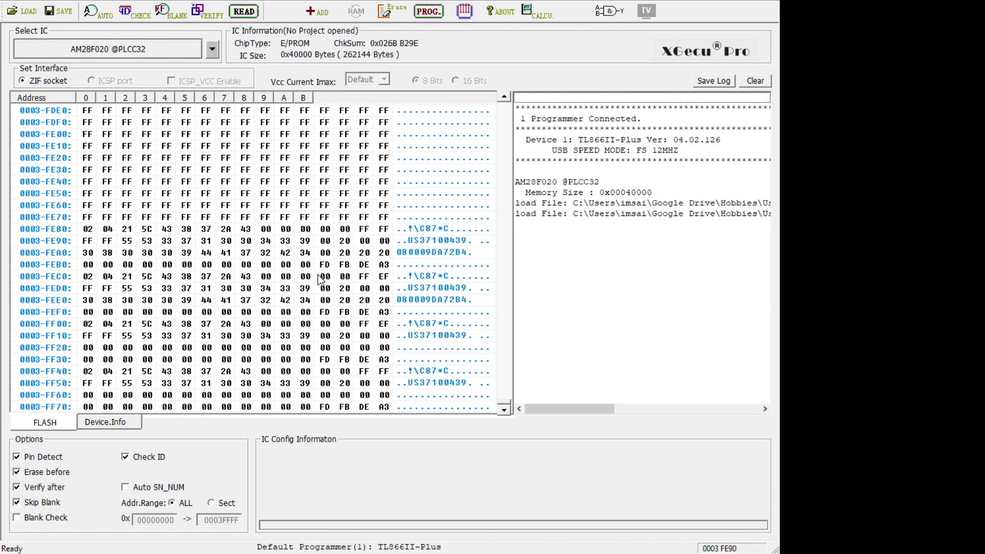
scroll(320, 277, "down", 3)
scroll(417, 368, "up", 3)
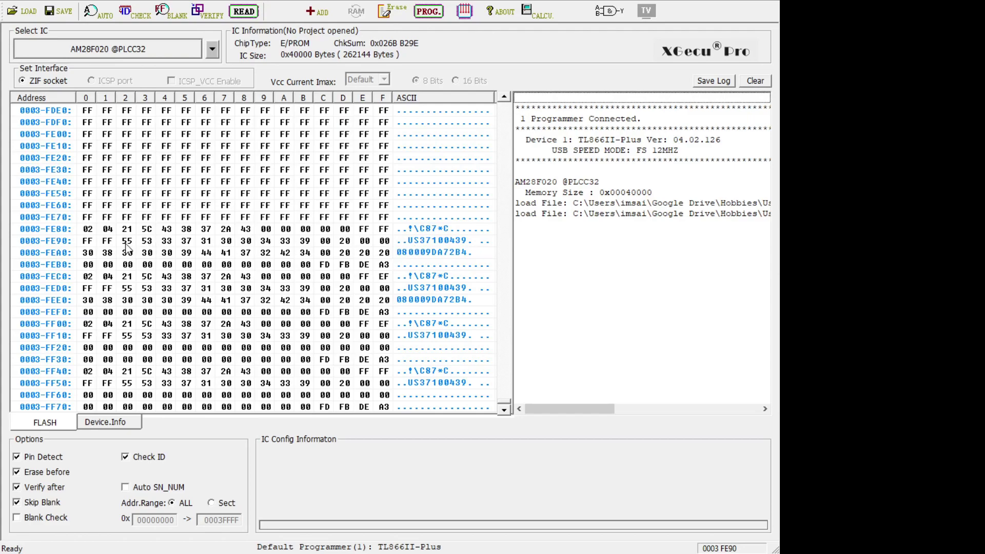
Step: Highlight the serial string's bytes from 0003-FE92 to 0003-FE9B, and set the two bytes at 0003-FE8E and 0003-FE8F to 00 08
left_click_drag(127, 248, 301, 239)
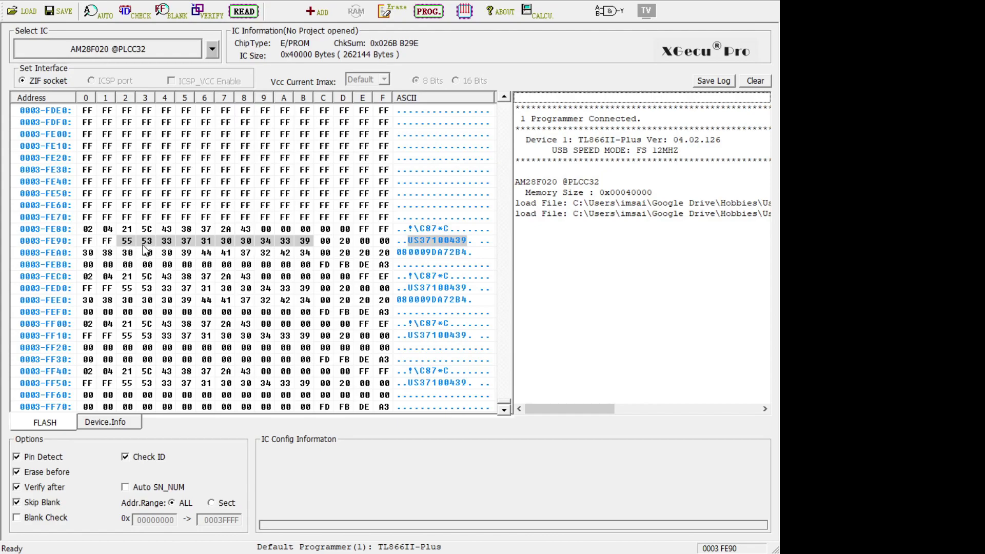
left_click(123, 245)
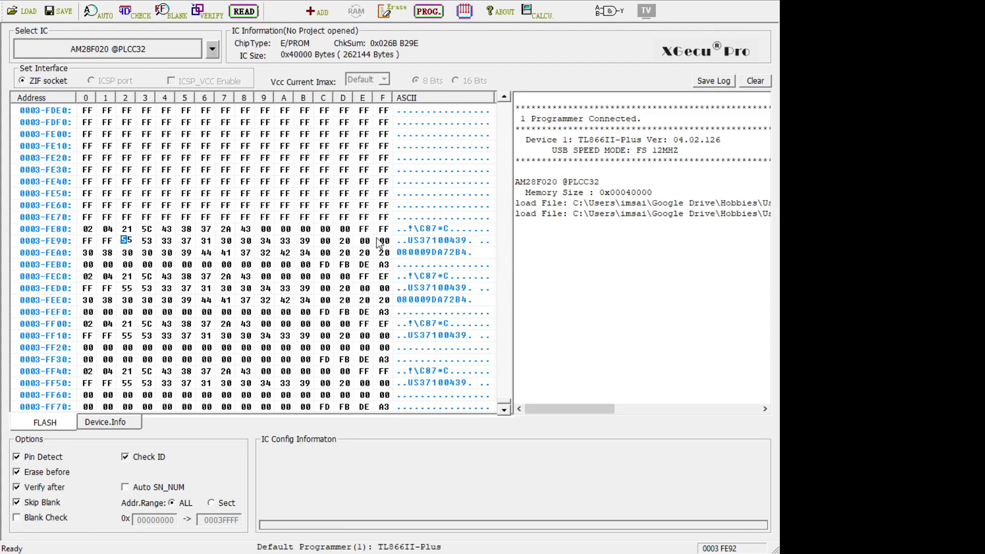
left_click(363, 229)
type("00 08")
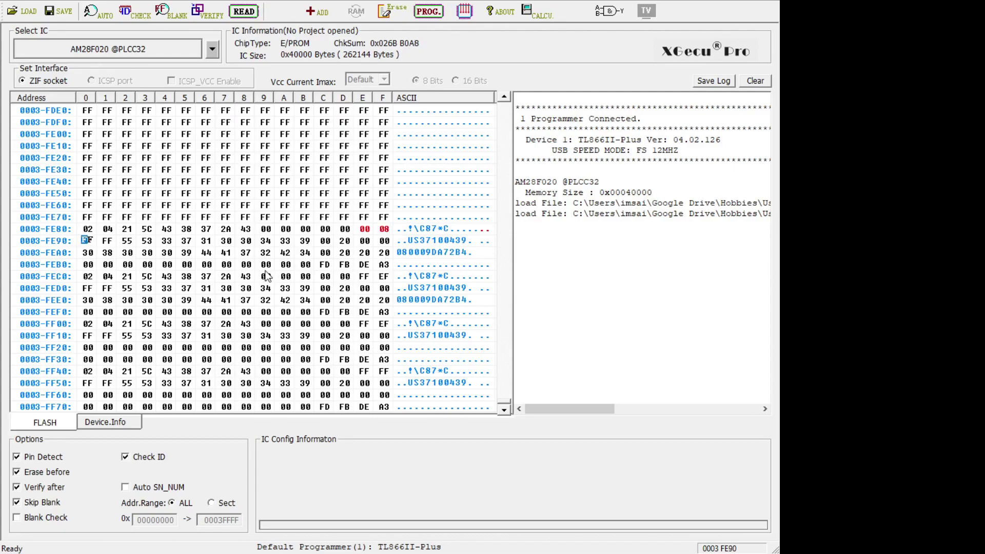